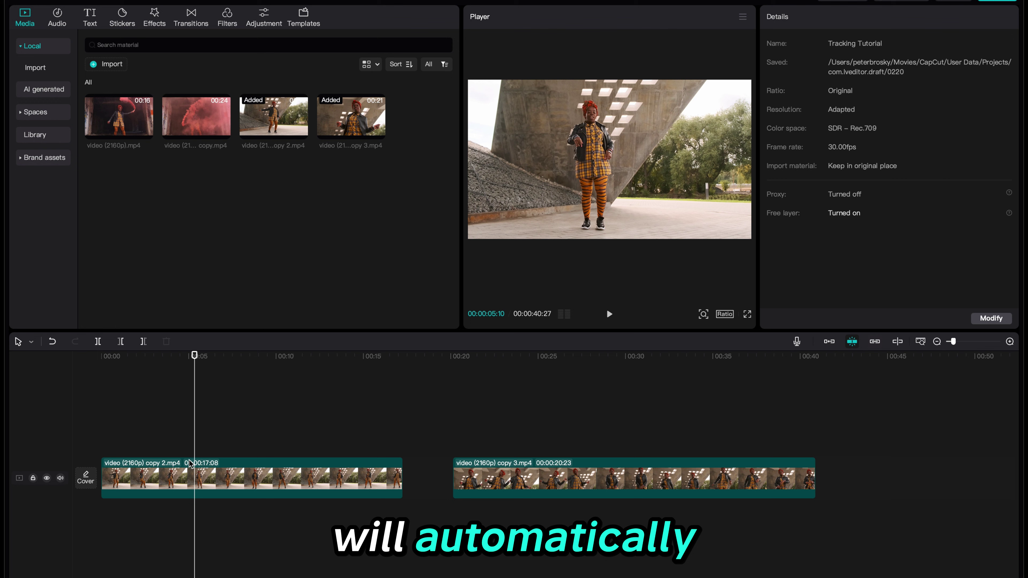
Select the copy 2.mp4 clip and scroll its Basic settings down to Camera tracking
click(197, 472)
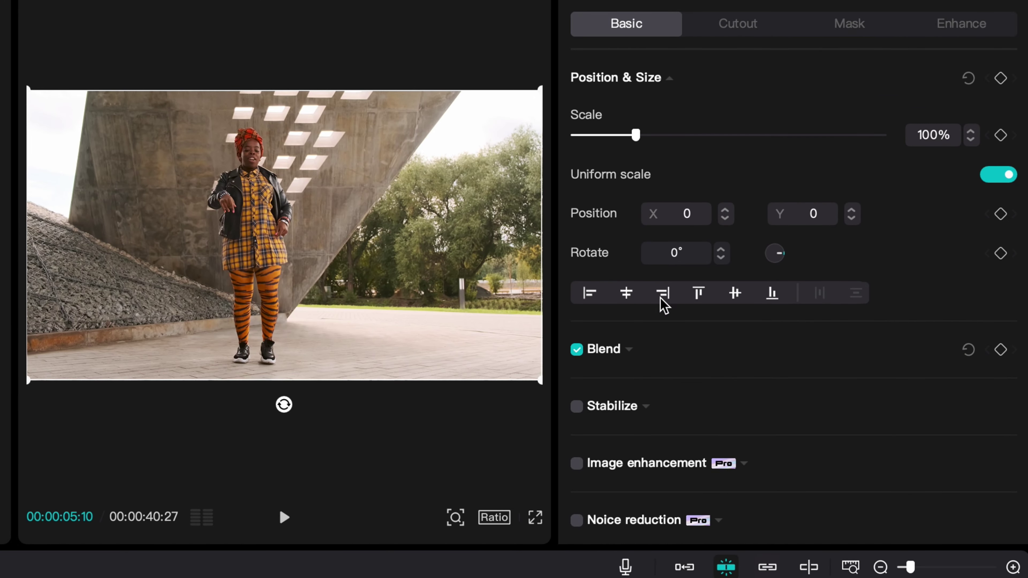
scroll(669, 371, down, 10)
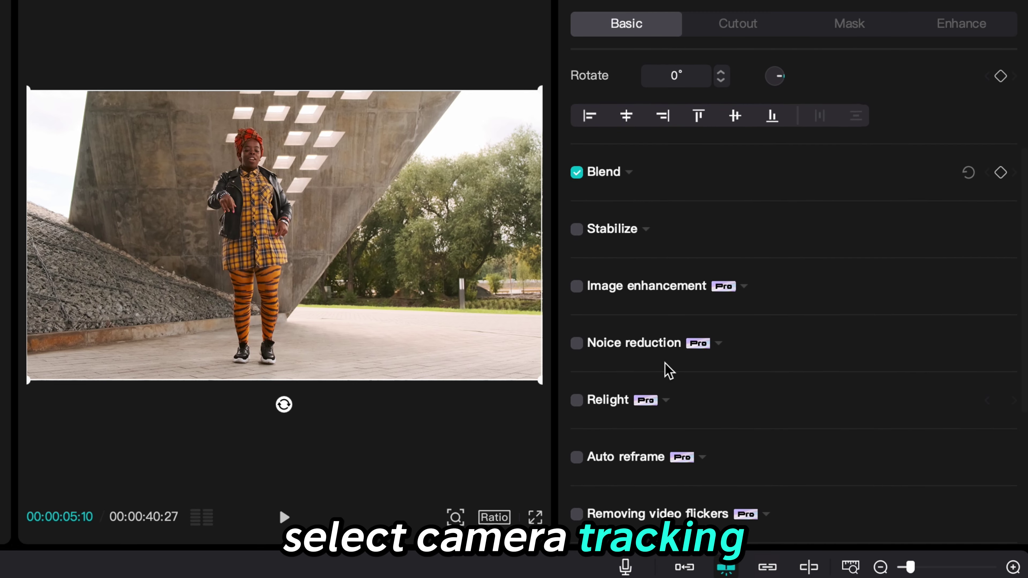
scroll(667, 369, down, 4)
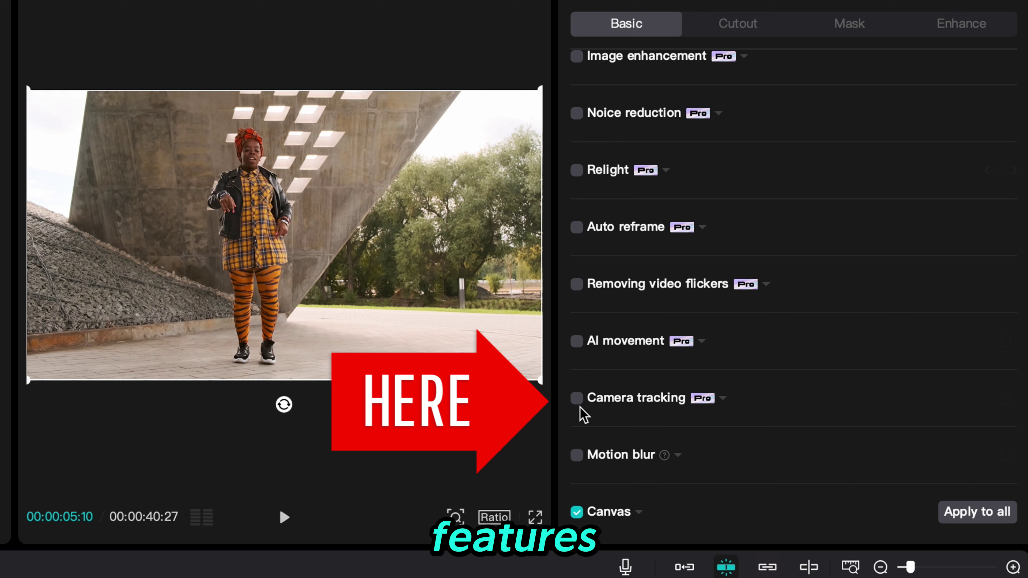
Enable Camera tracking on copy 2.mp4 with Face selected and process the tracking analysis
click(601, 410)
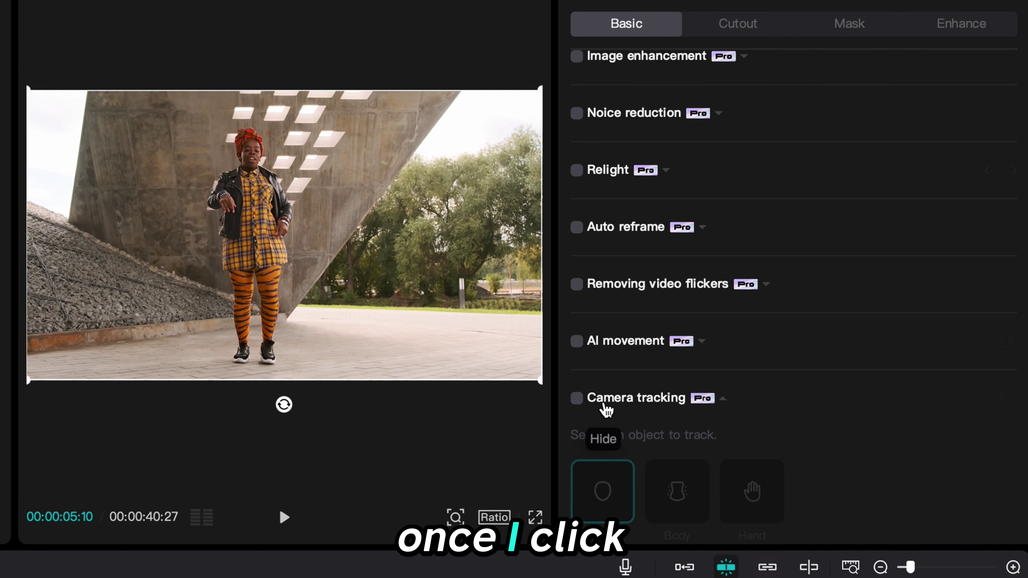
scroll(652, 406, down, 1)
scroll(642, 386, down, 2)
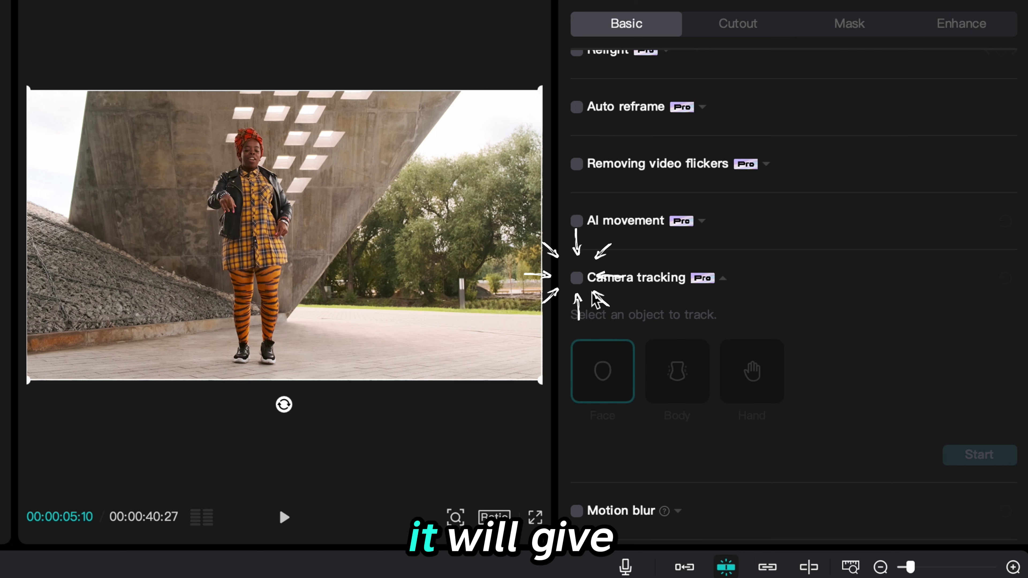
click(577, 278)
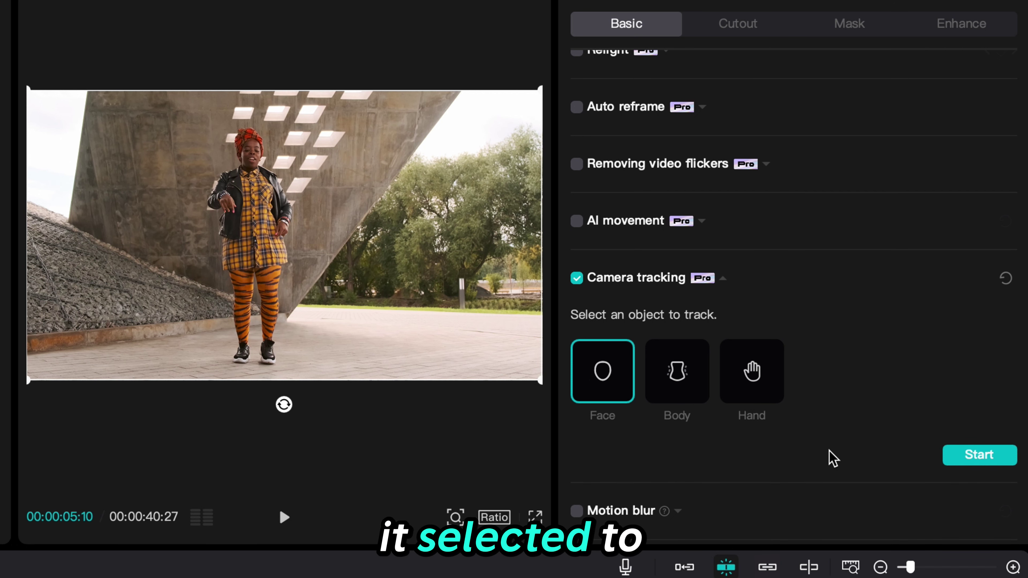
click(978, 456)
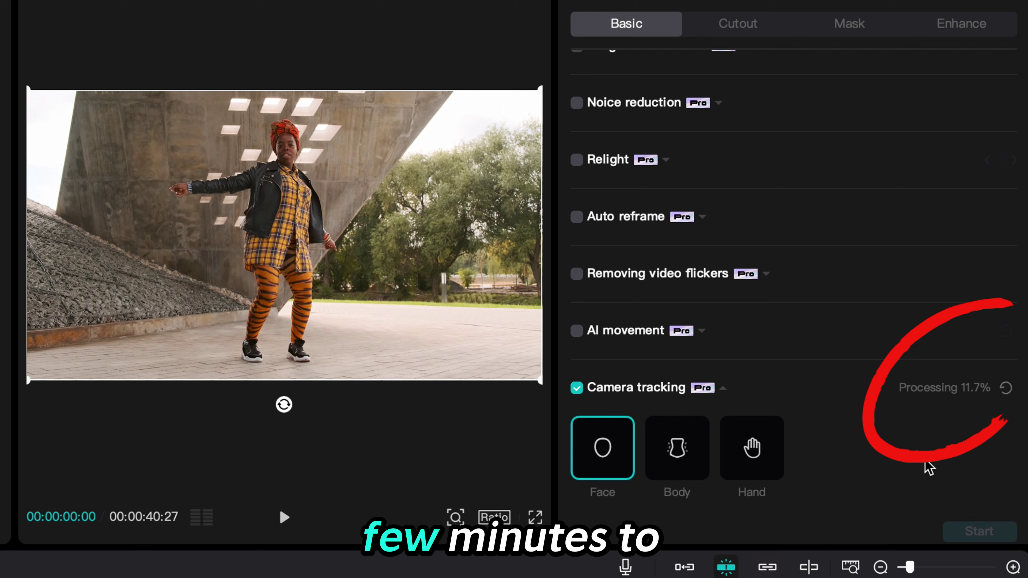
scroll(902, 454, down, 3)
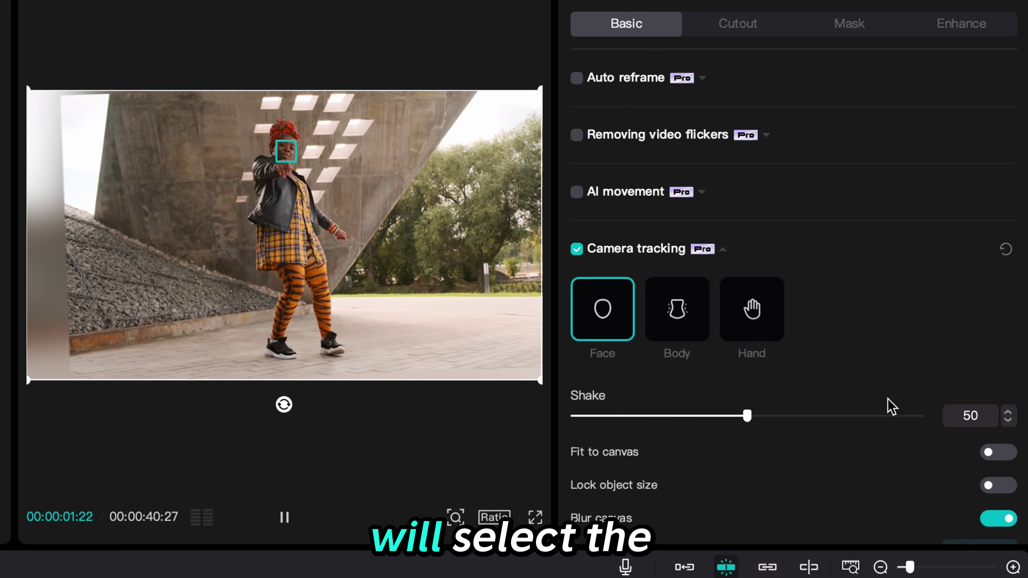
Turn on Fit to canvas for the face-tracked clip and play it back to review the centred dancer
scroll(883, 389, down, 3)
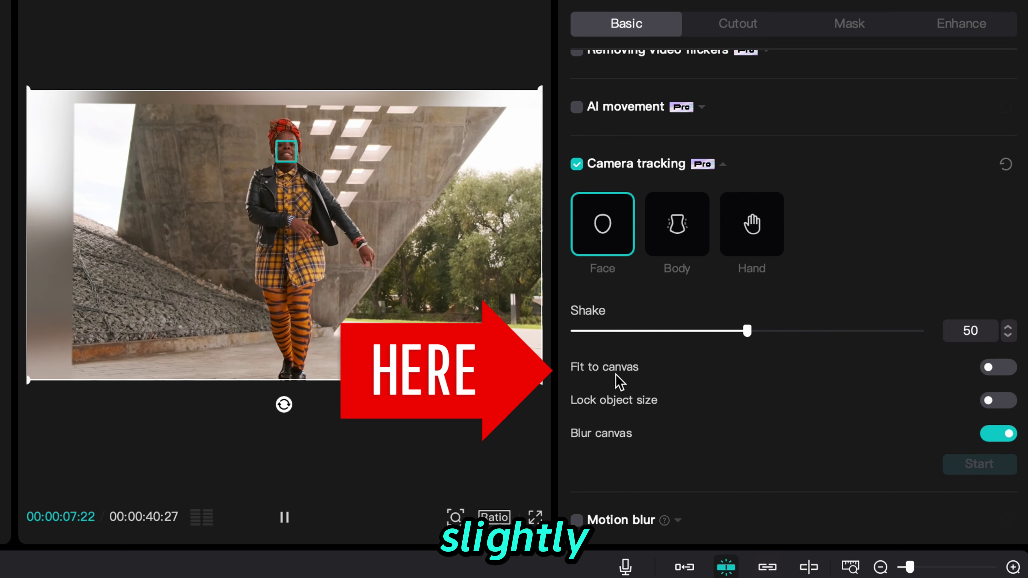
click(1002, 372)
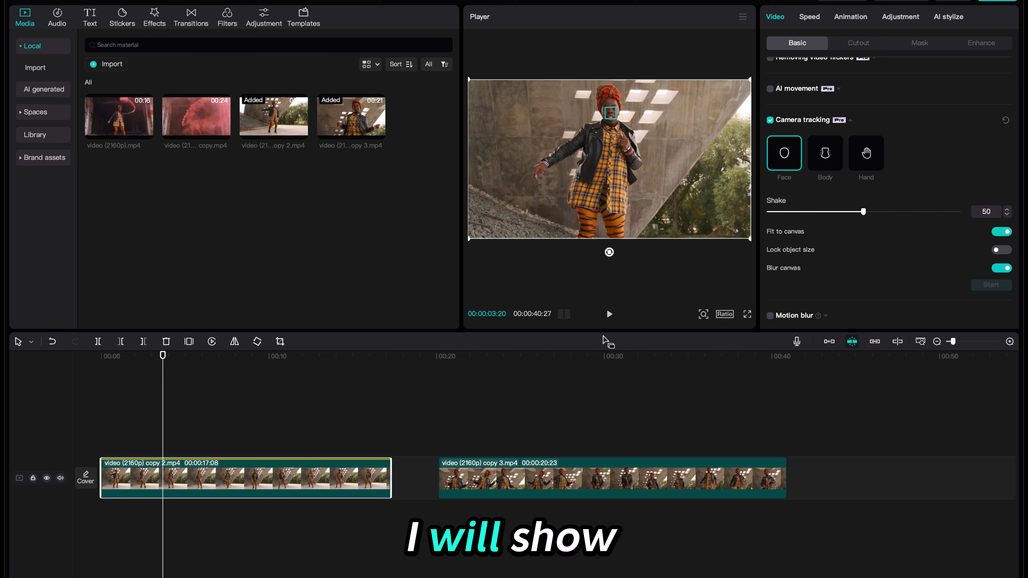
click(609, 315)
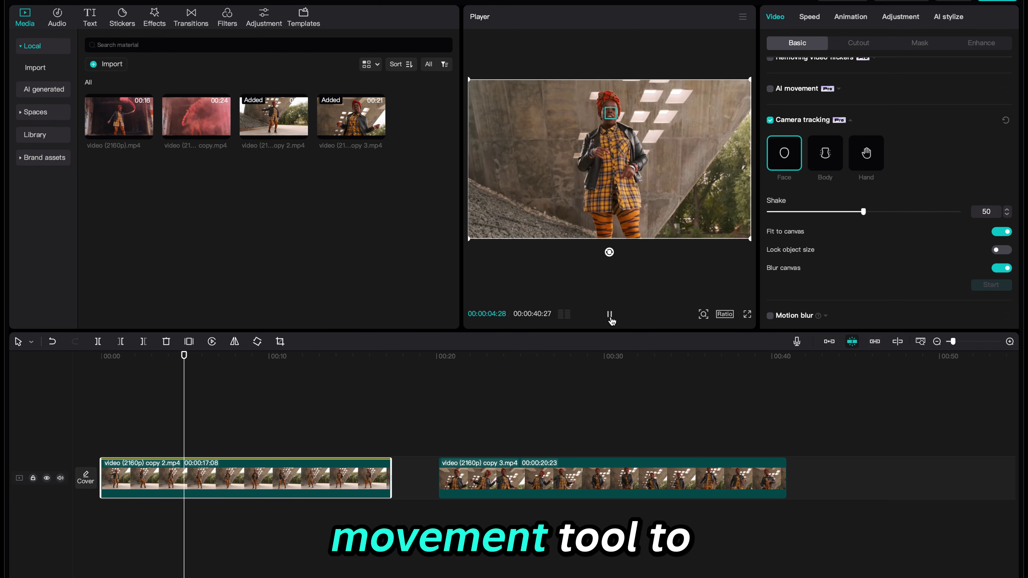
click(613, 318)
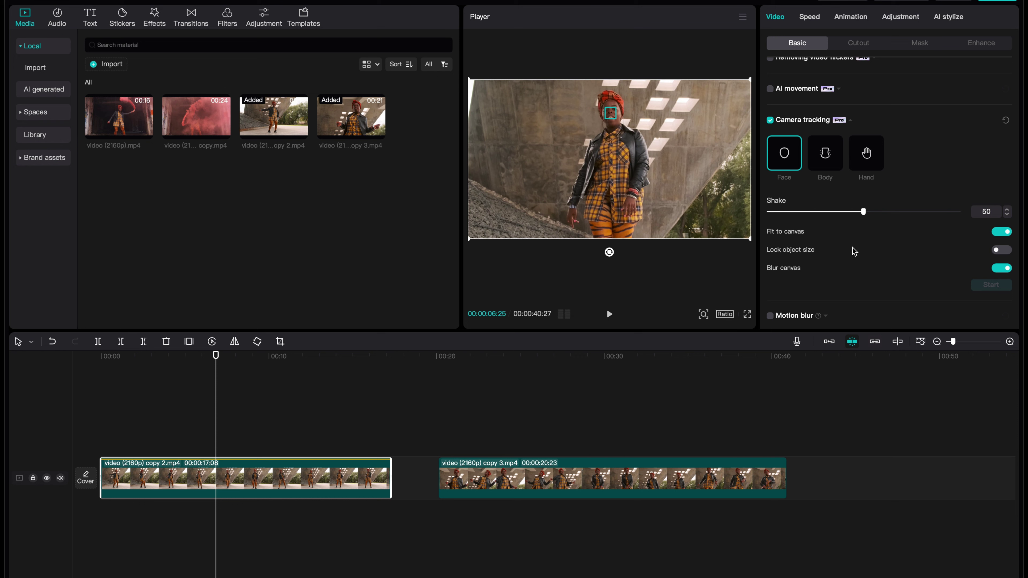
scroll(833, 251, down, 1)
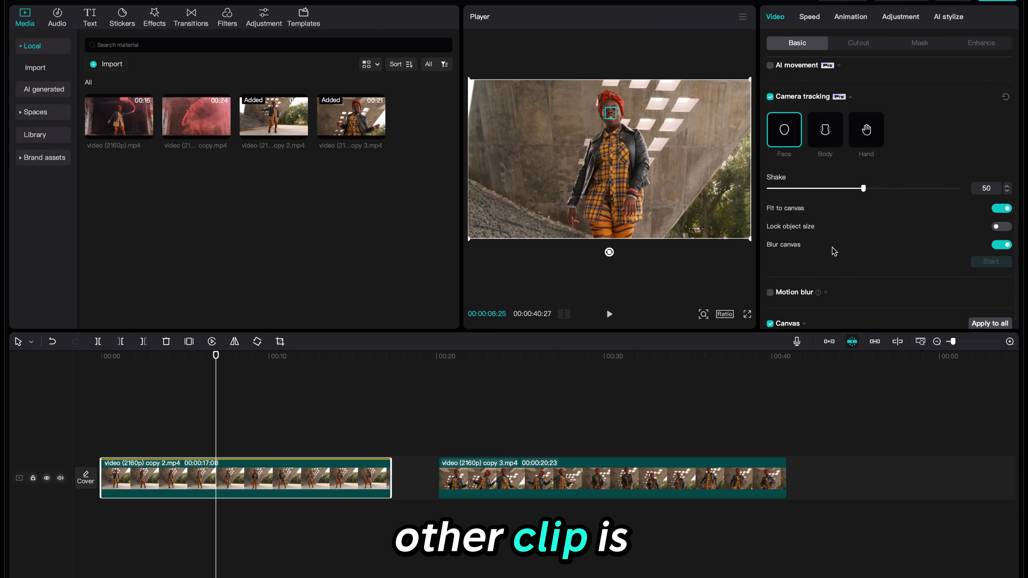
scroll(833, 251, up, 1)
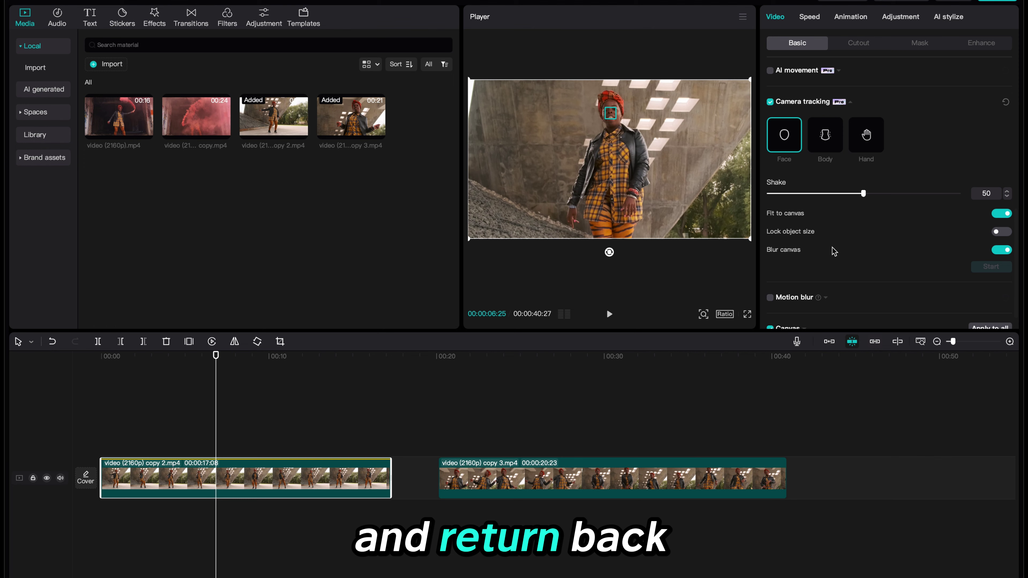
scroll(828, 253, up, 1)
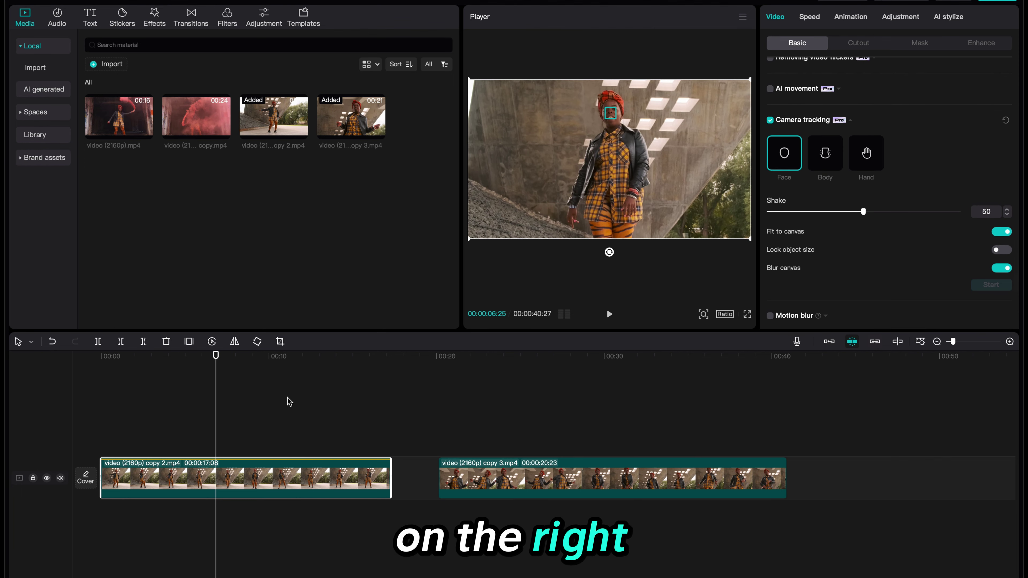
Select the second clip, enable AI movement and apply the Zoom preset at Scale 50
click(509, 357)
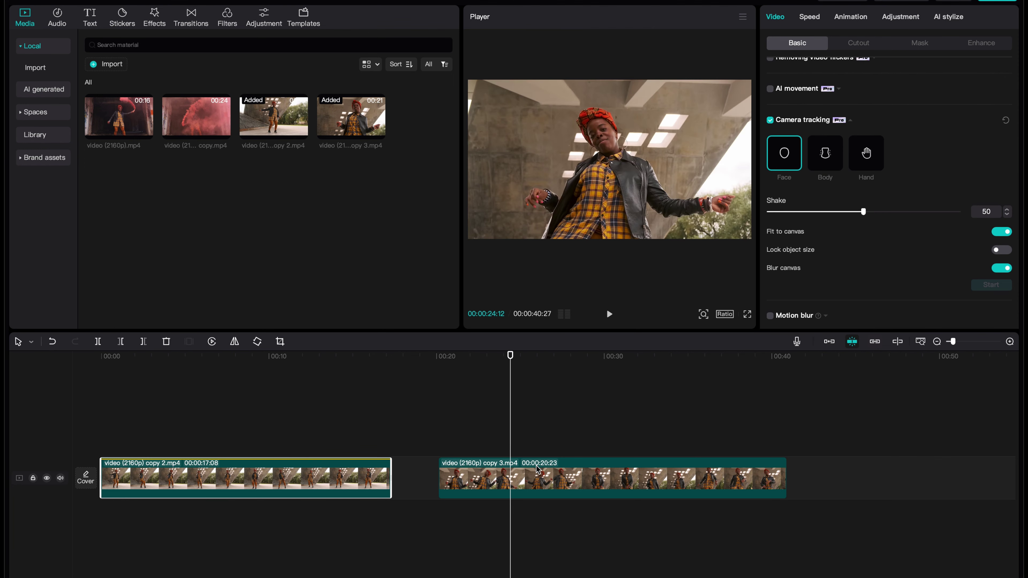
click(538, 470)
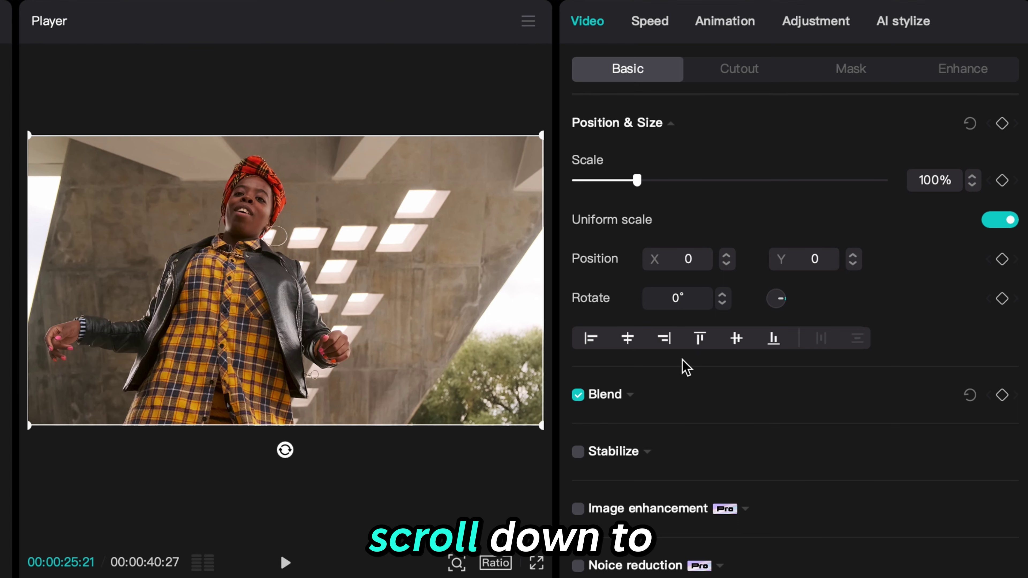
scroll(687, 369, down, 10)
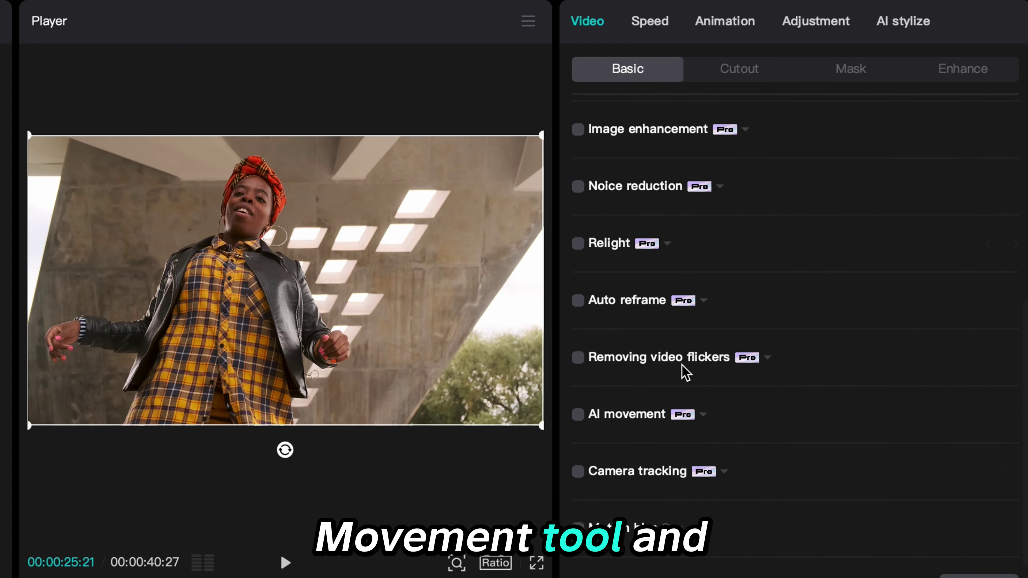
scroll(684, 370, down, 2)
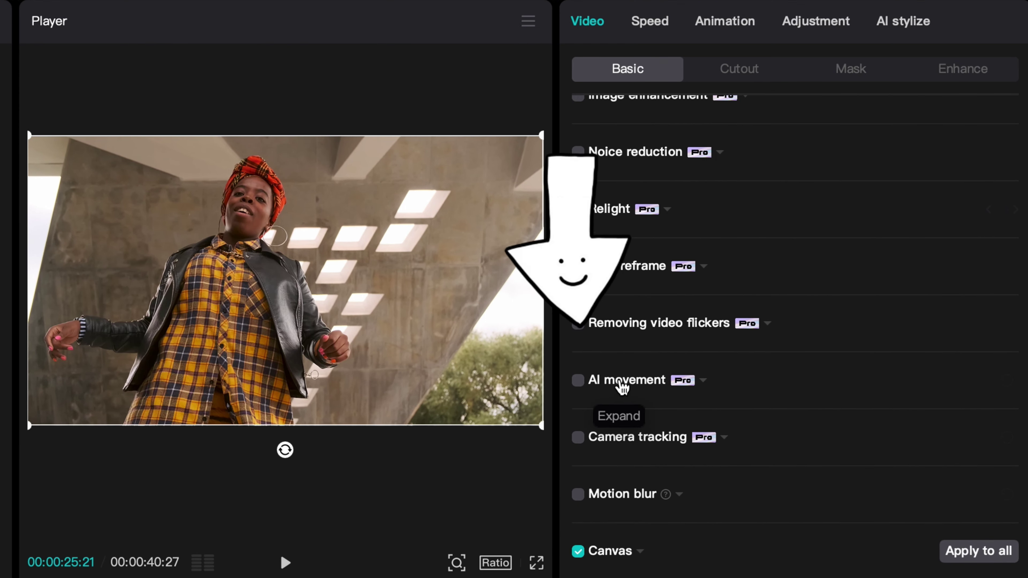
click(658, 384)
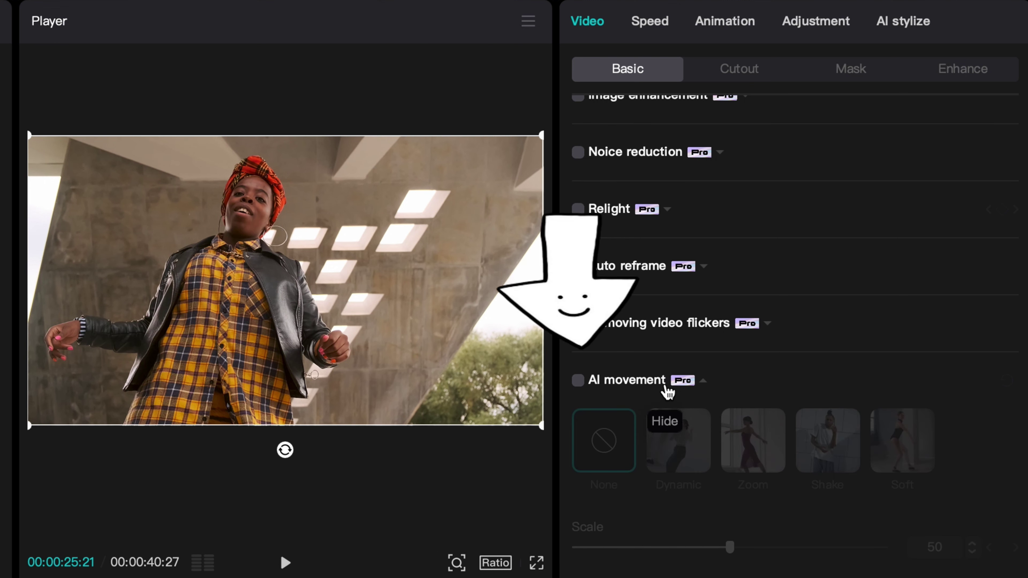
click(579, 382)
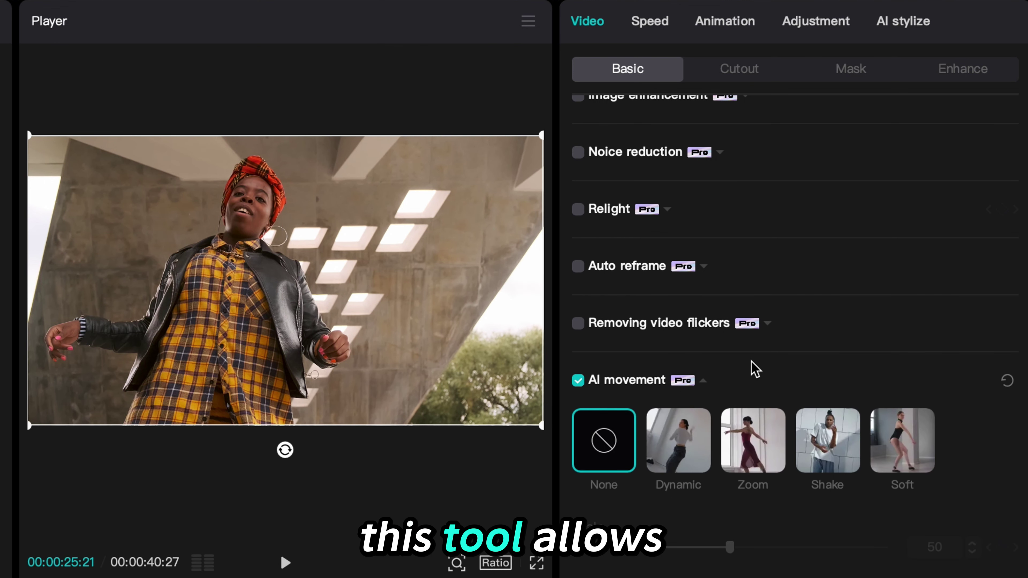
scroll(755, 369, down, 4)
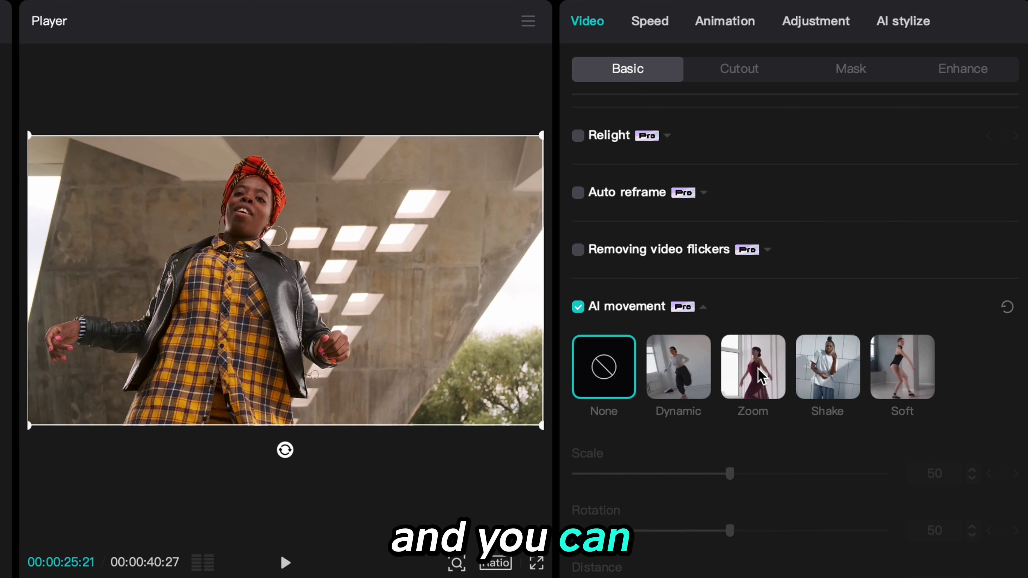
click(759, 376)
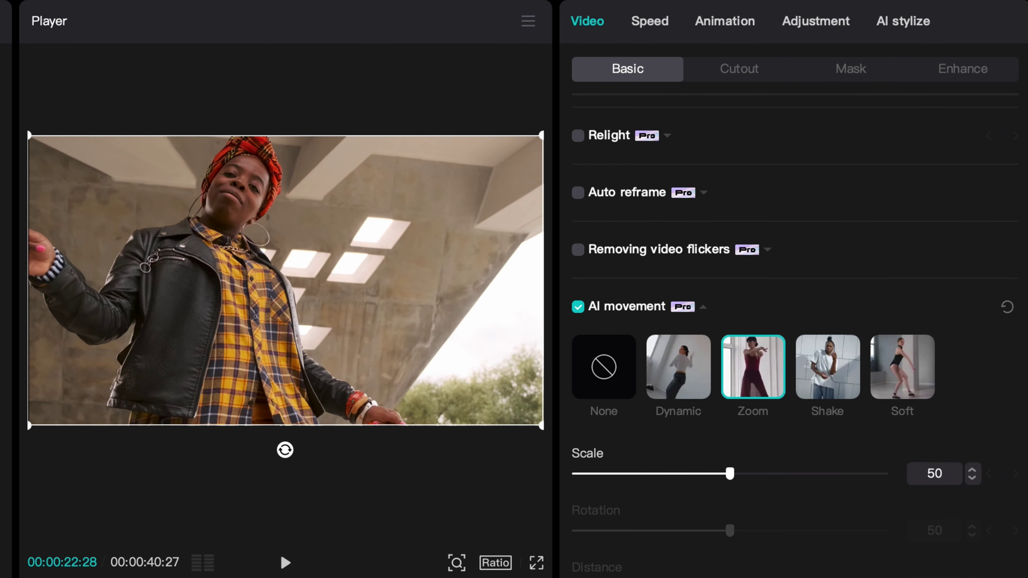
Preview the Zoom motion, switch to the Dynamic preset, then replay the second clip from about 00:21
key(space)
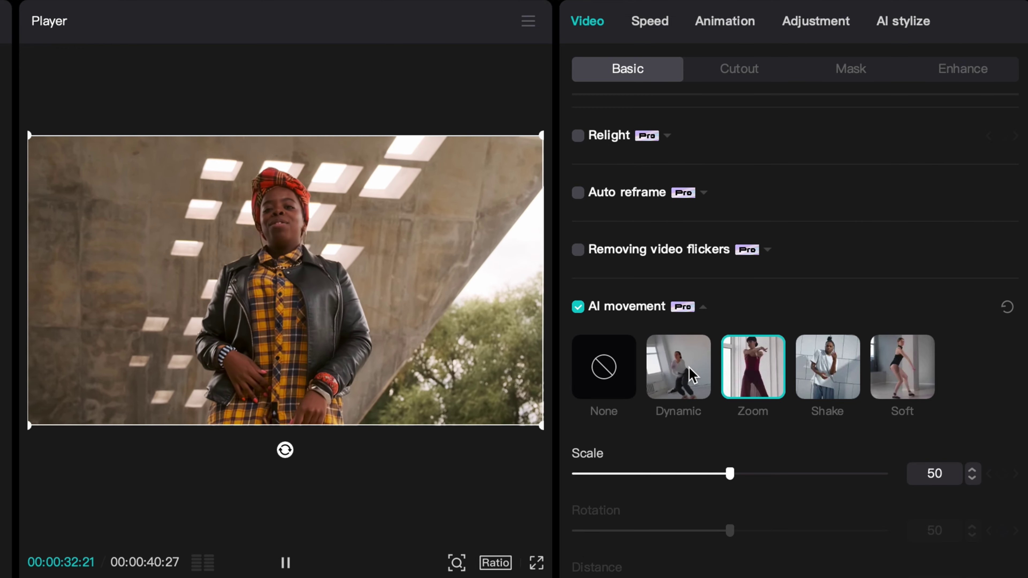
click(688, 357)
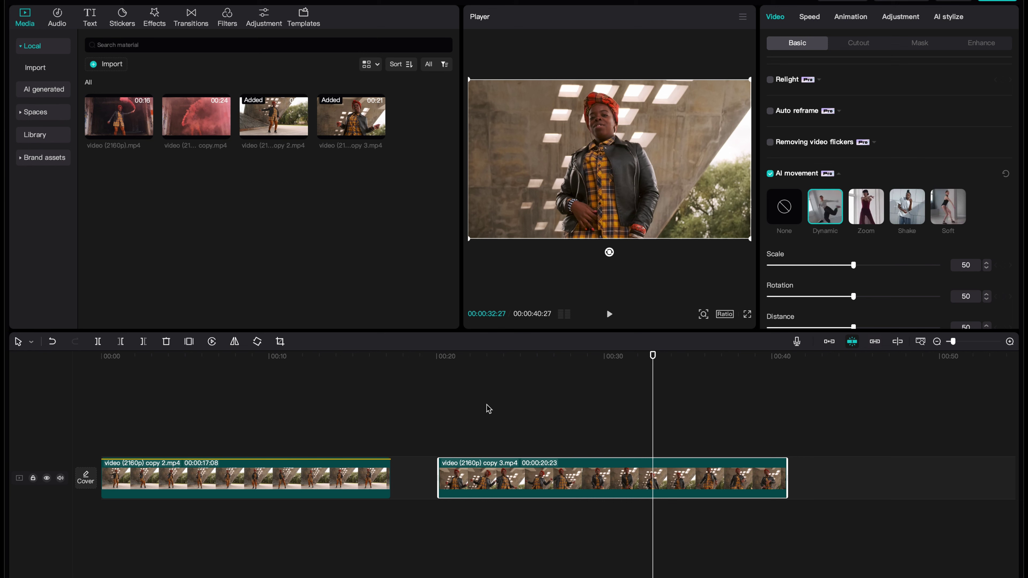
click(517, 356)
drag(517, 359, 459, 356)
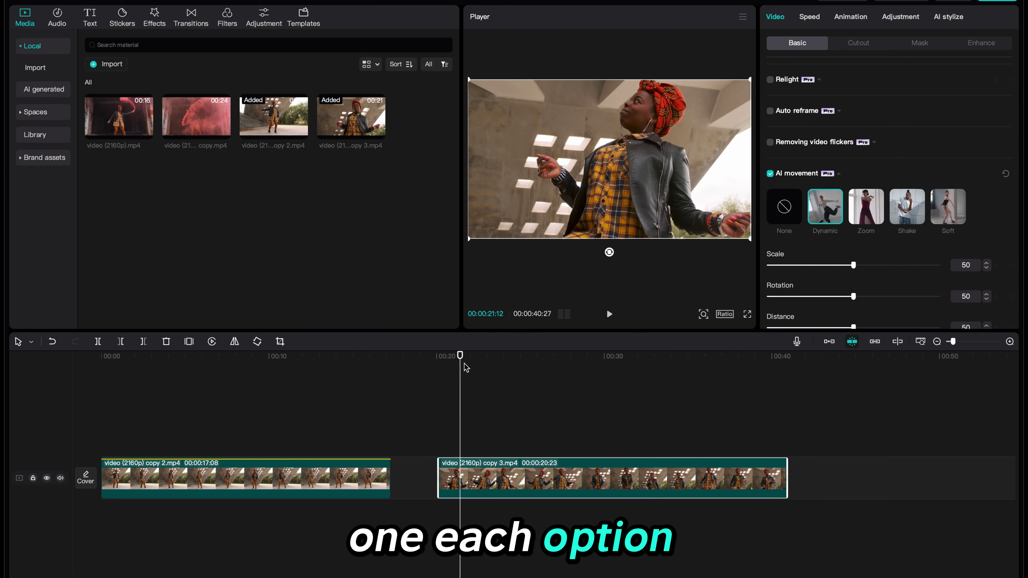
key(space)
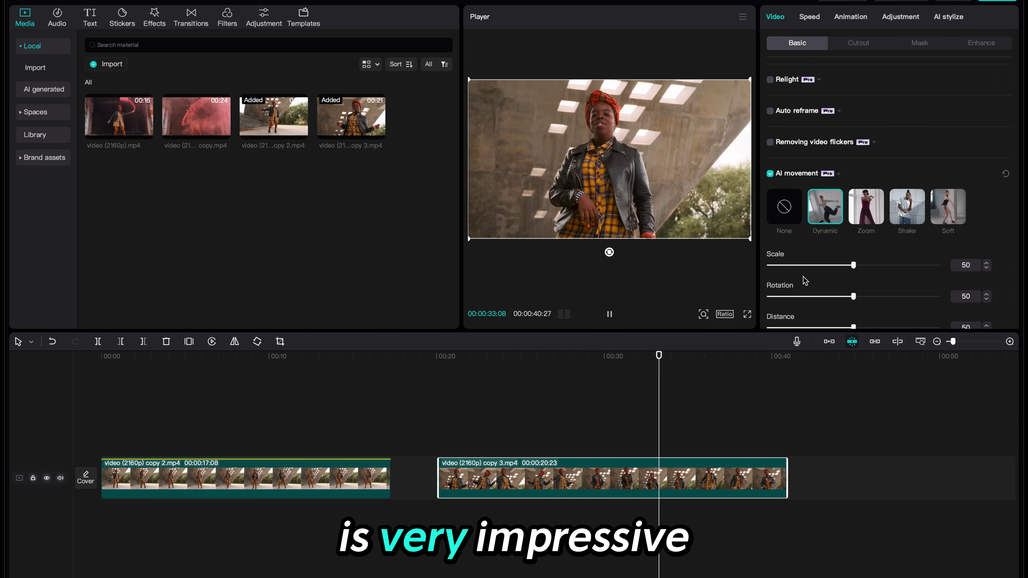
scroll(804, 280, down, 2)
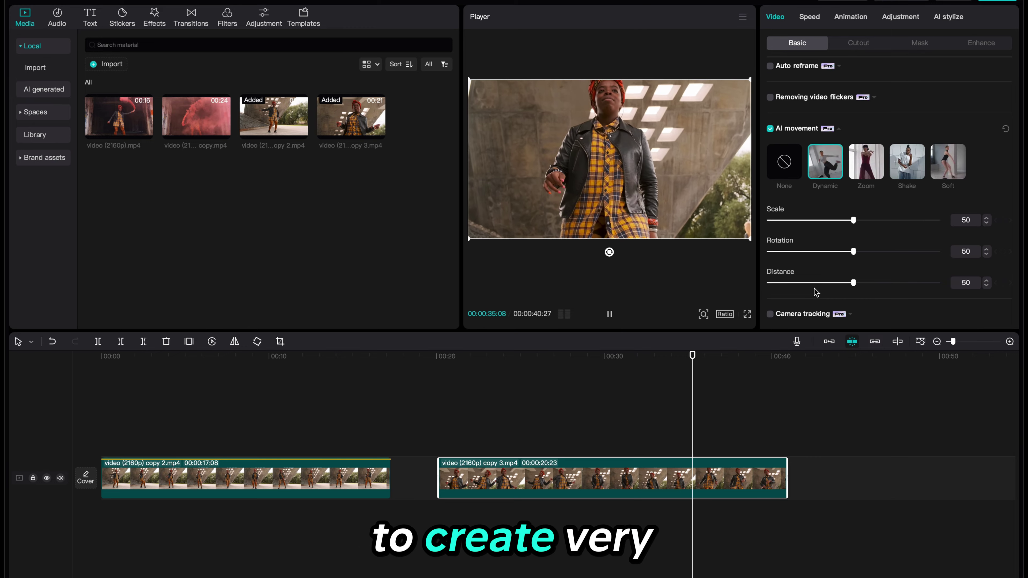